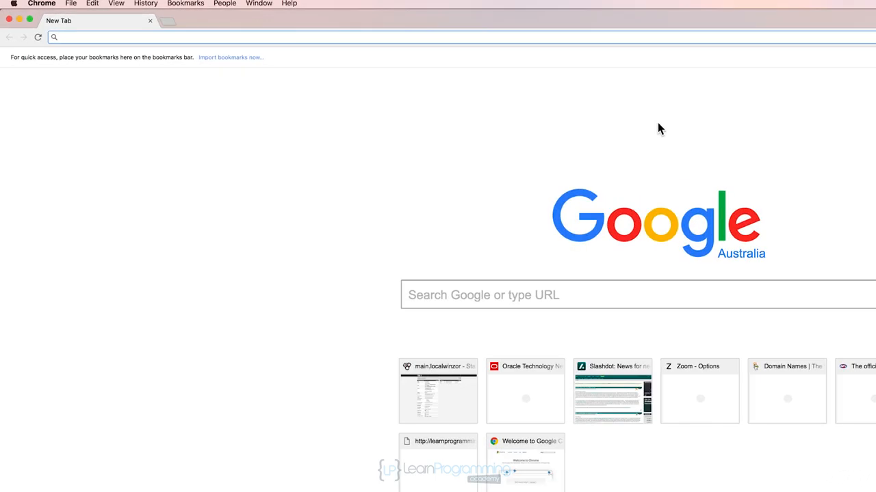
{"action": "type", "text": "ww"}
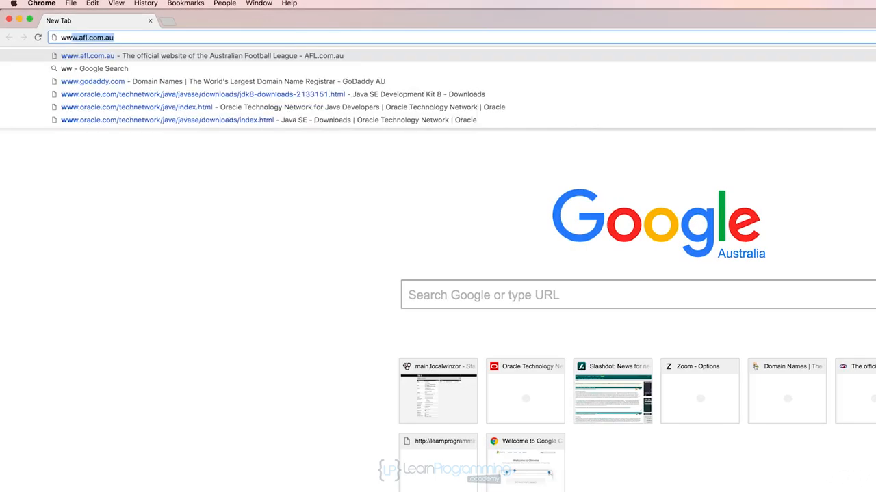
{"action": "type", "text": "w.jetbra"}
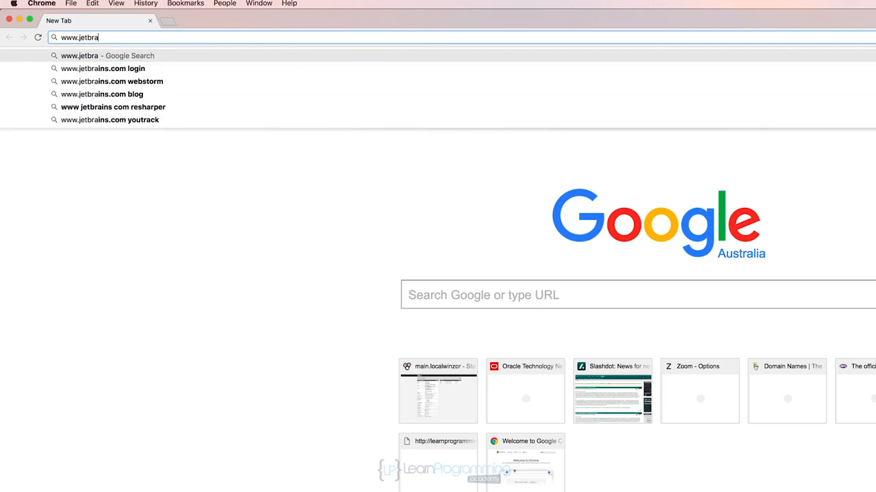
{"action": "type", "text": "ins.com"}
{"action": "key", "text": "Return"}
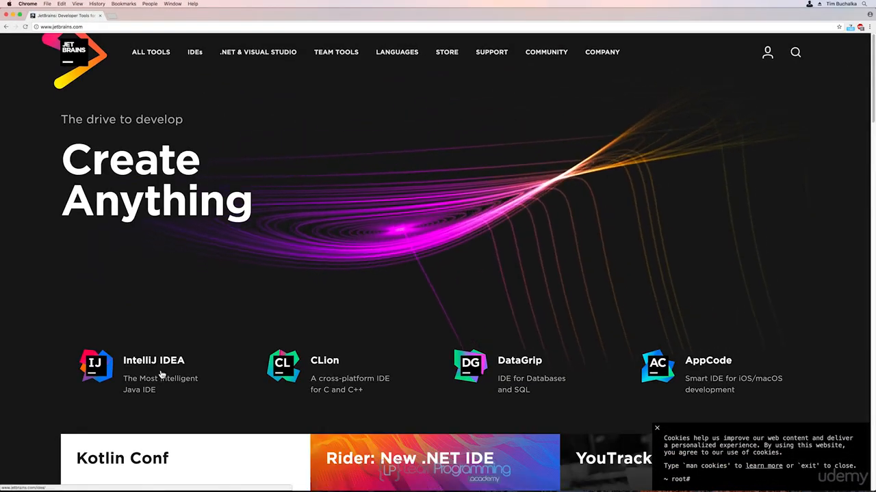
Step: Open the IntelliJ IDEA product page from the site's IDE list and go to its download page
{"action": "mouse_move", "coordinate": [184, 64]}
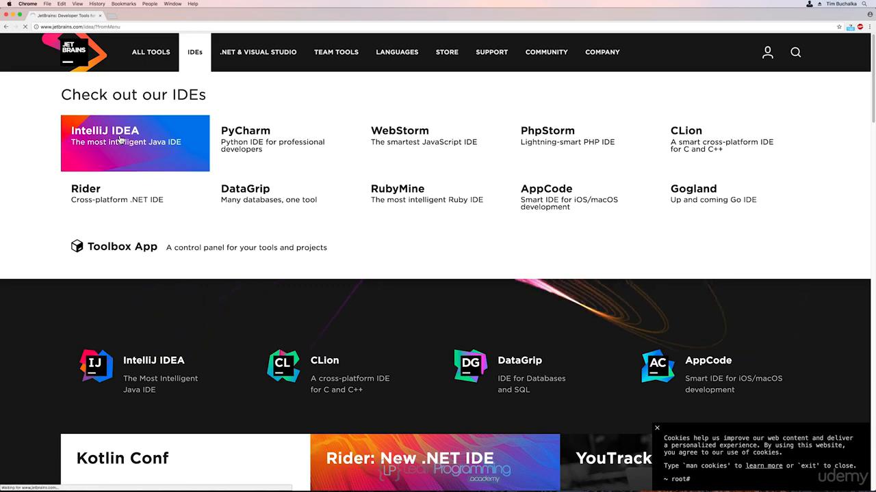
{"action": "left_click", "coordinate": [120, 140]}
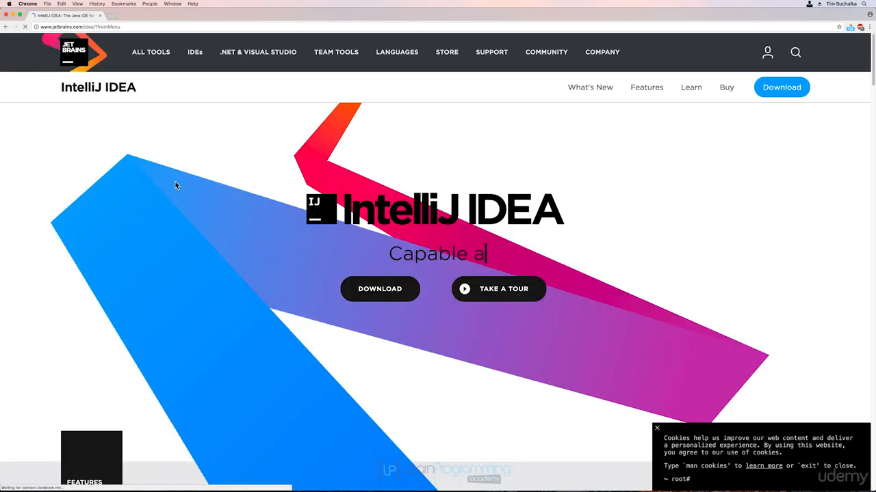
{"action": "left_click", "coordinate": [380, 290]}
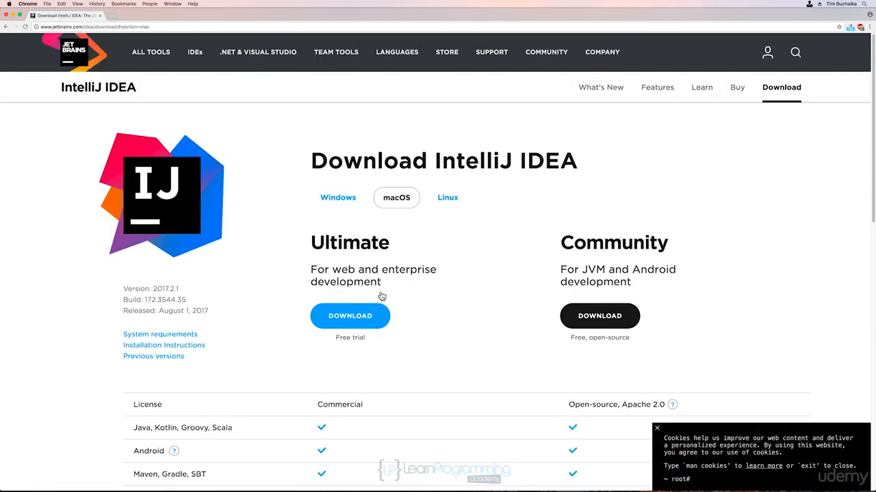
Step: Dismiss the cookie notice and download the macOS Community edition, saving ideaIC-2017.2.1.dmg in the Downloads folder
{"action": "left_click", "coordinate": [656, 428]}
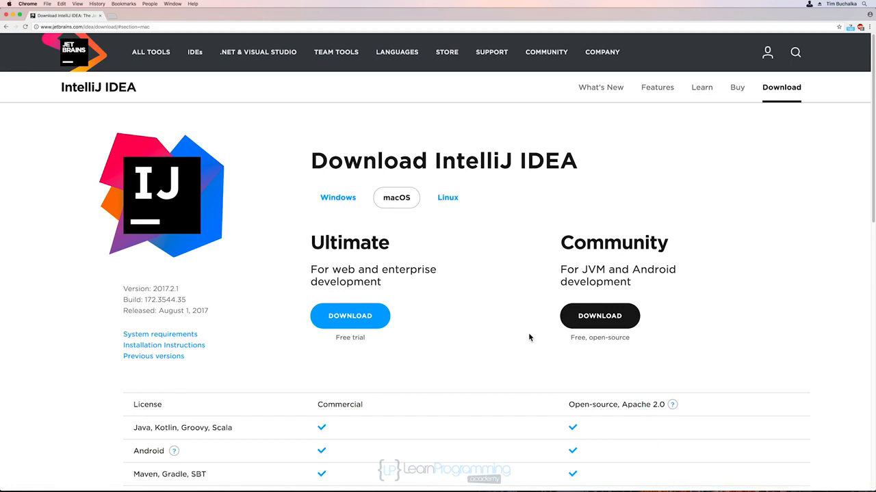
{"action": "left_click", "coordinate": [596, 316]}
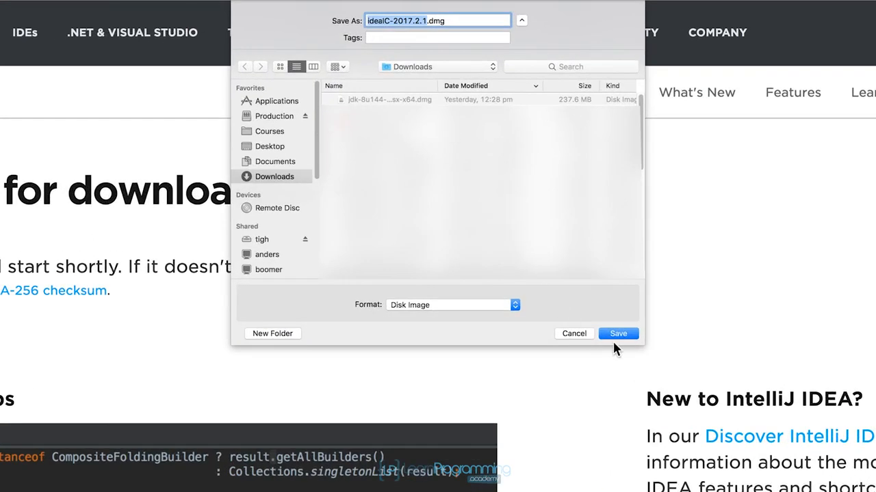
{"action": "left_click", "coordinate": [617, 333]}
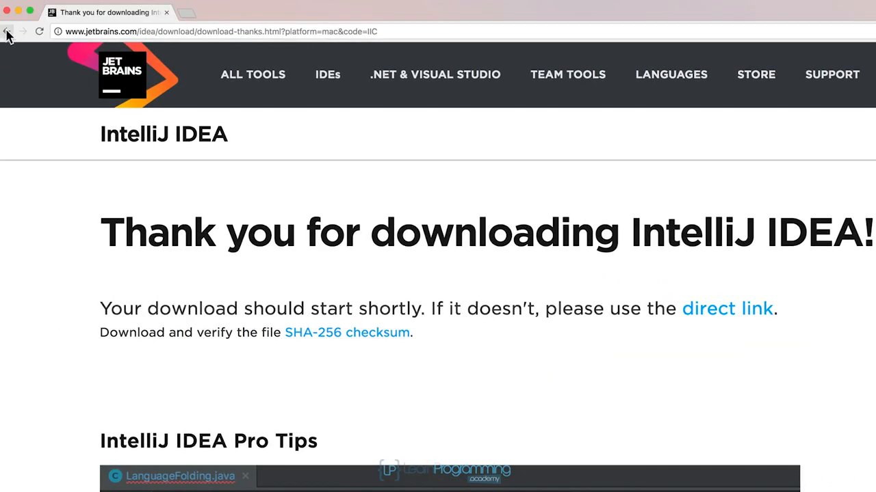
Step: Return to the IntelliJ IDEA download page and examine the feature comparison between the Ultimate and Community editions
{"action": "left_click", "coordinate": [6, 33]}
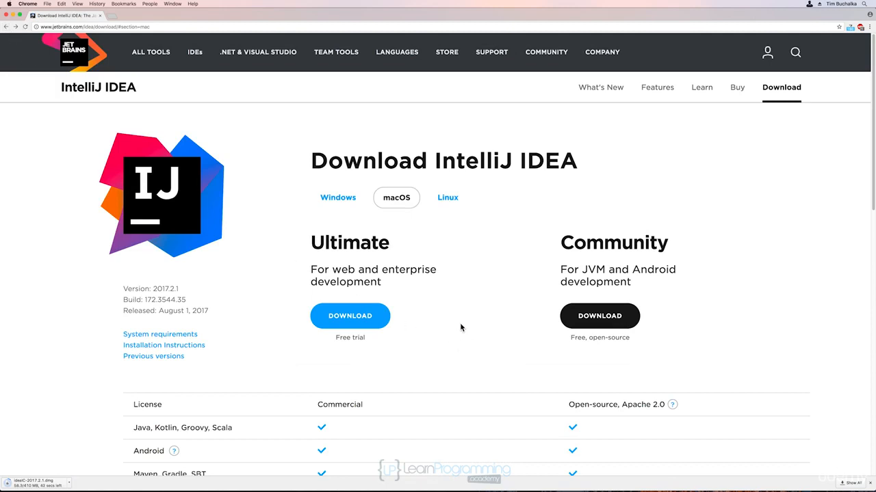
{"action": "scroll", "coordinate": [461, 327], "scroll_direction": "down", "scroll_amount": 2}
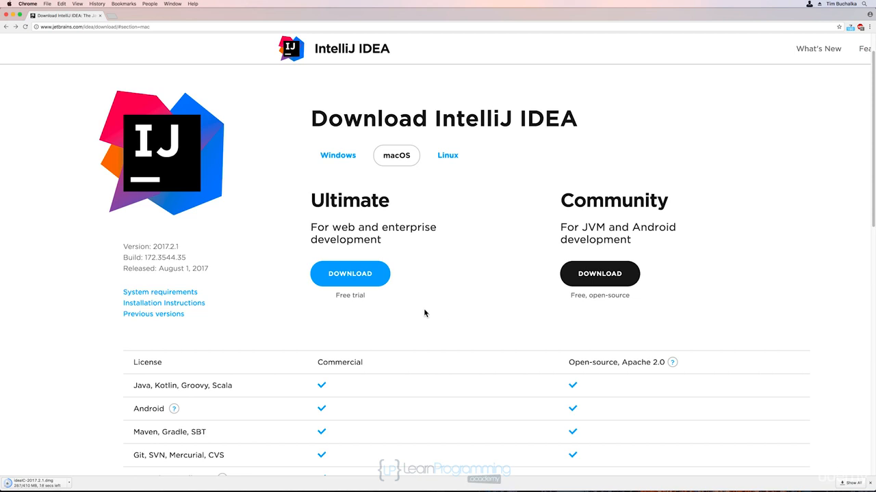
{"action": "scroll", "coordinate": [424, 313], "scroll_direction": "down", "scroll_amount": 3}
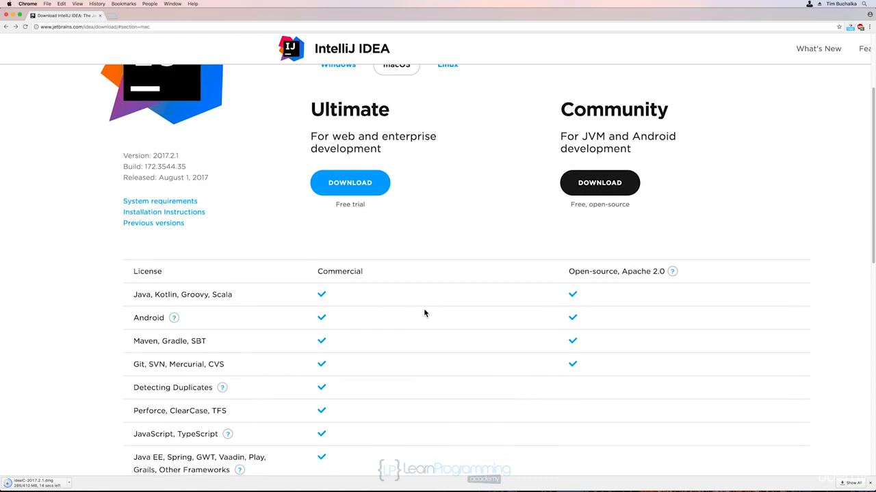
{"action": "scroll", "coordinate": [424, 313], "scroll_direction": "down", "scroll_amount": 1}
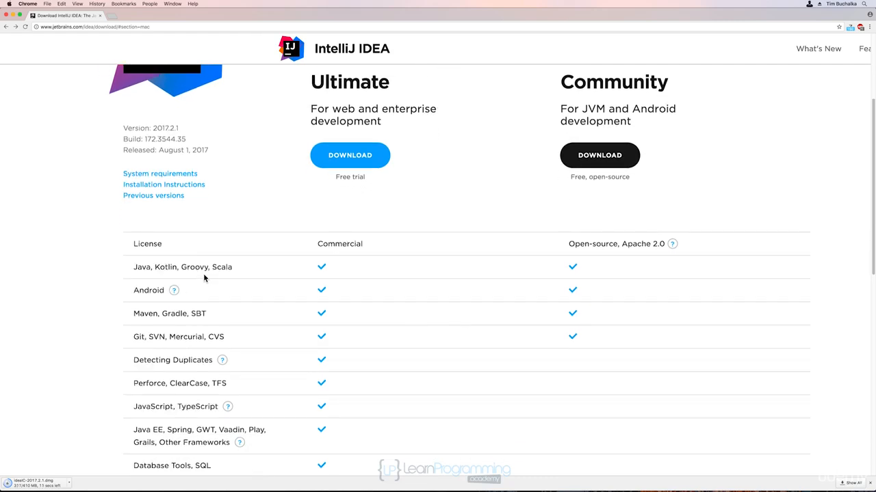
{"action": "scroll", "coordinate": [425, 365], "scroll_direction": "down", "scroll_amount": 2}
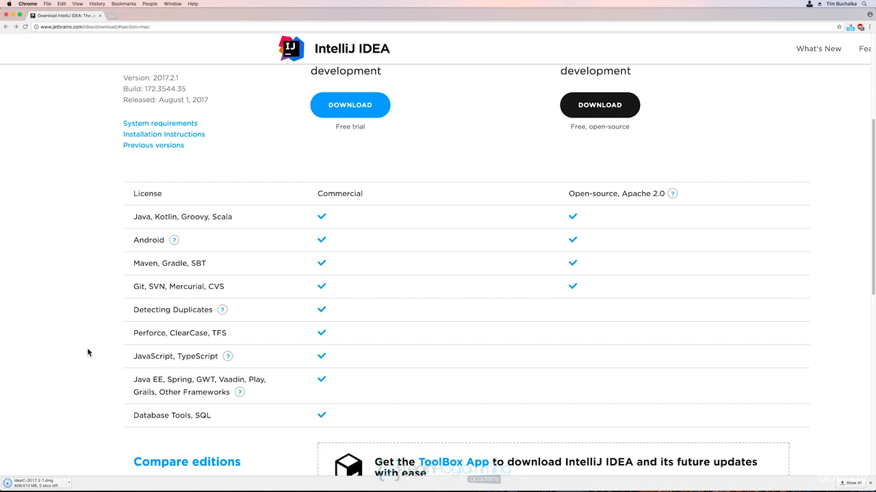
{"action": "scroll", "coordinate": [87, 349], "scroll_direction": "up", "scroll_amount": 3}
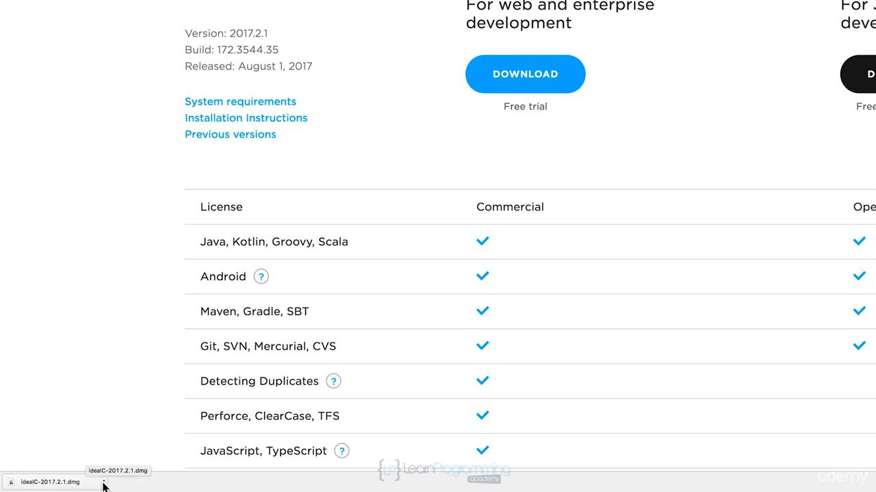
Step: Copy IntelliJ IDEA CE from the downloaded disk image into the Applications folder, and close the installer and browser windows
{"action": "left_click", "coordinate": [103, 484]}
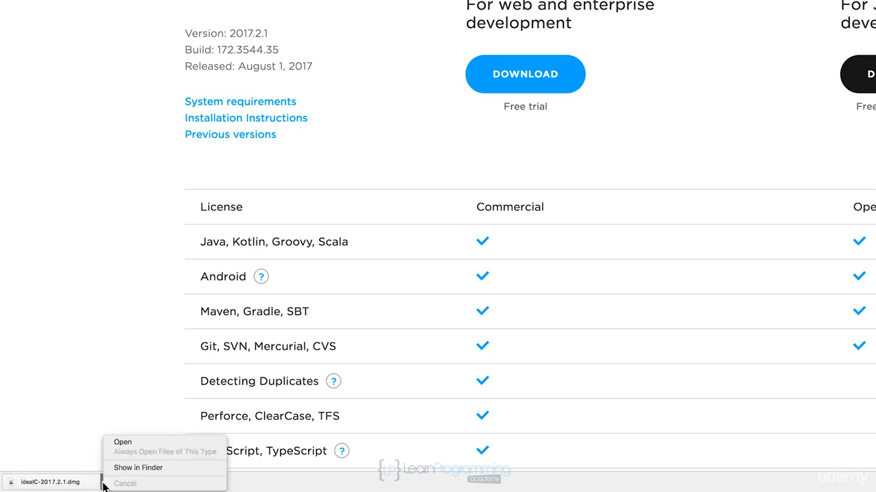
{"action": "left_click", "coordinate": [119, 444]}
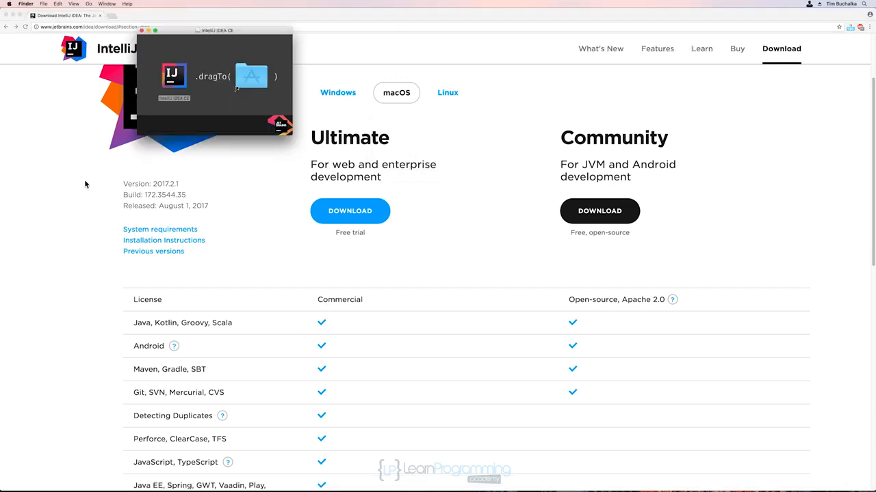
{"action": "left_click_drag", "start_coordinate": [156, 14], "coordinate": [480, 187]}
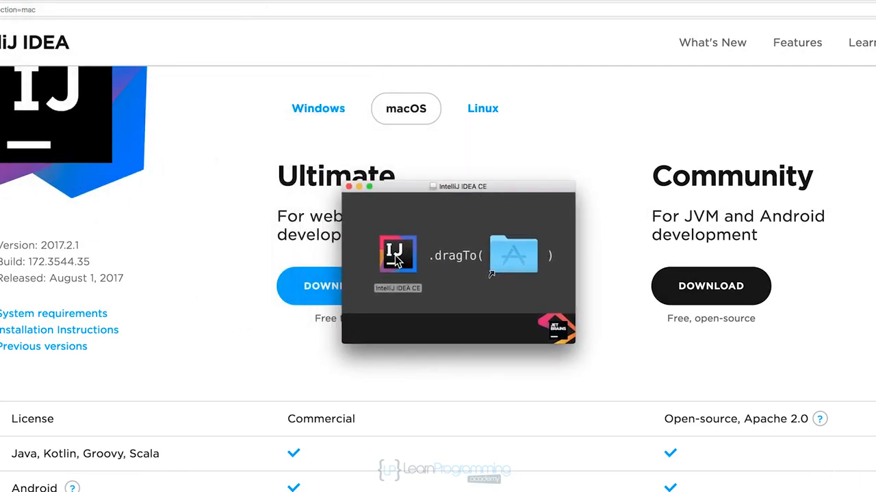
{"action": "left_click_drag", "start_coordinate": [400, 260], "coordinate": [512, 254]}
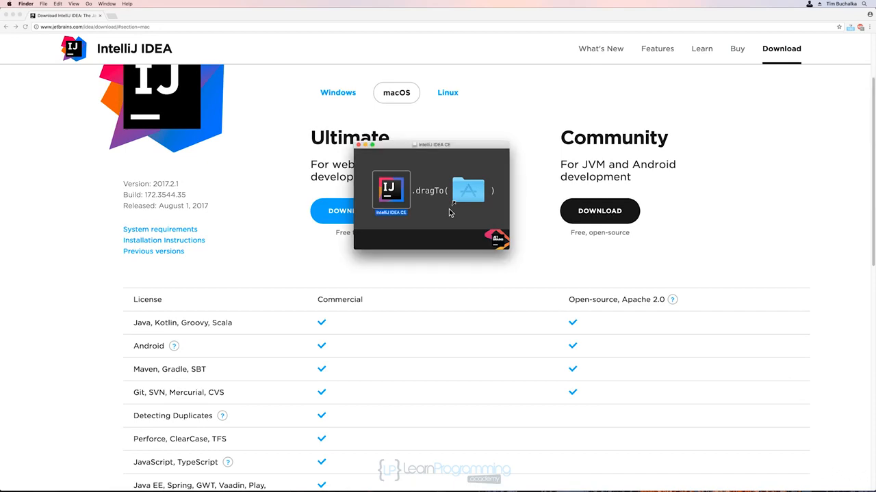
{"action": "left_click", "coordinate": [358, 149]}
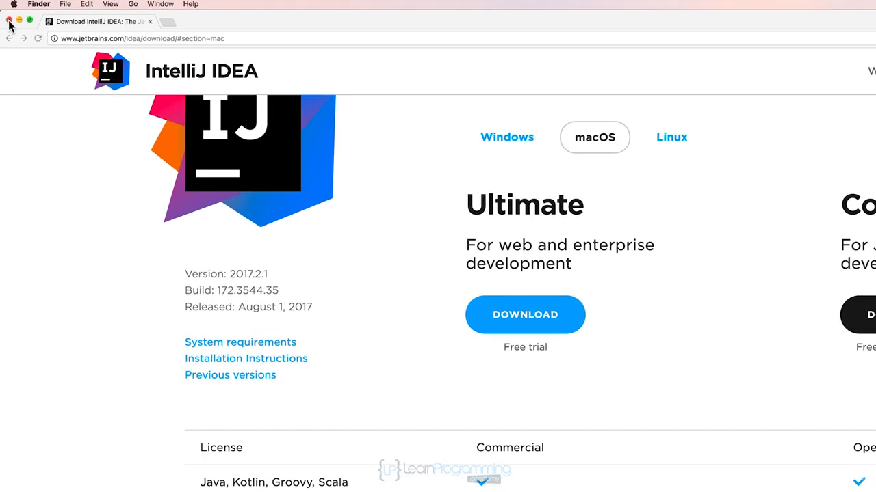
{"action": "left_click", "coordinate": [8, 21]}
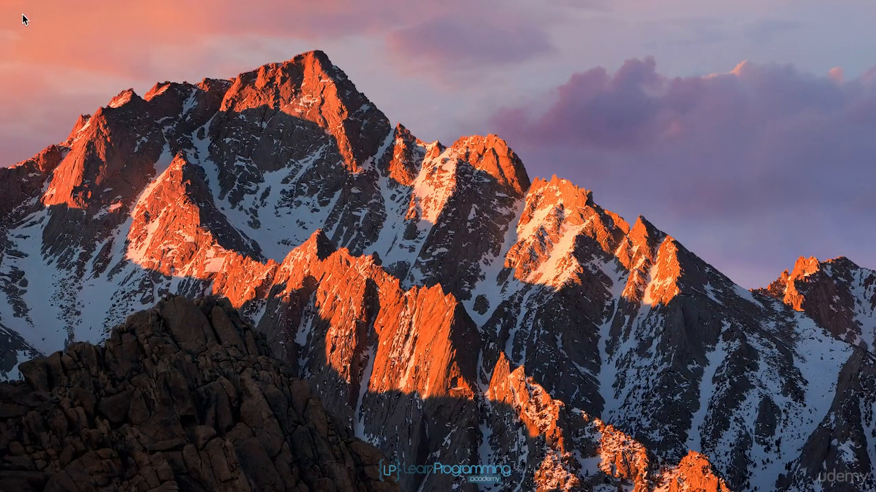
Step: Show the Applications folder in a new Finder window and eject the IntelliJ IDEA CE disk image
{"action": "key", "text": "super+n"}
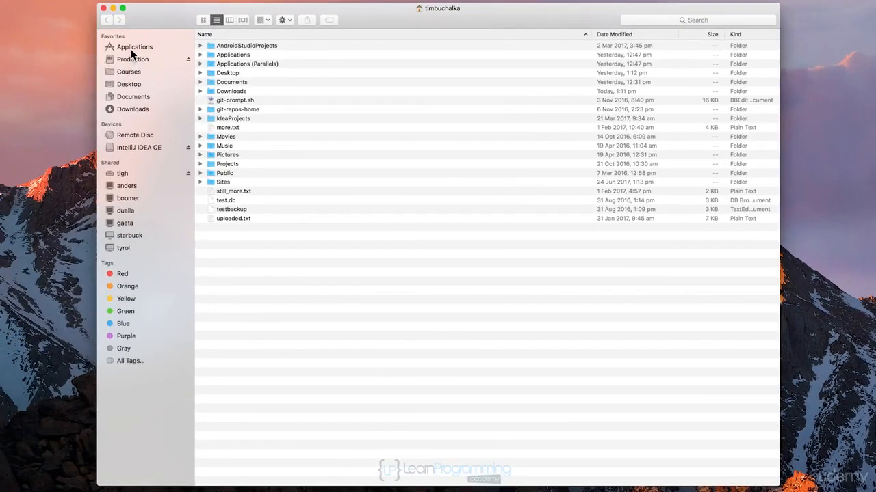
{"action": "left_click", "coordinate": [131, 45]}
{"action": "scroll", "coordinate": [263, 251], "scroll_direction": "down", "scroll_amount": 1}
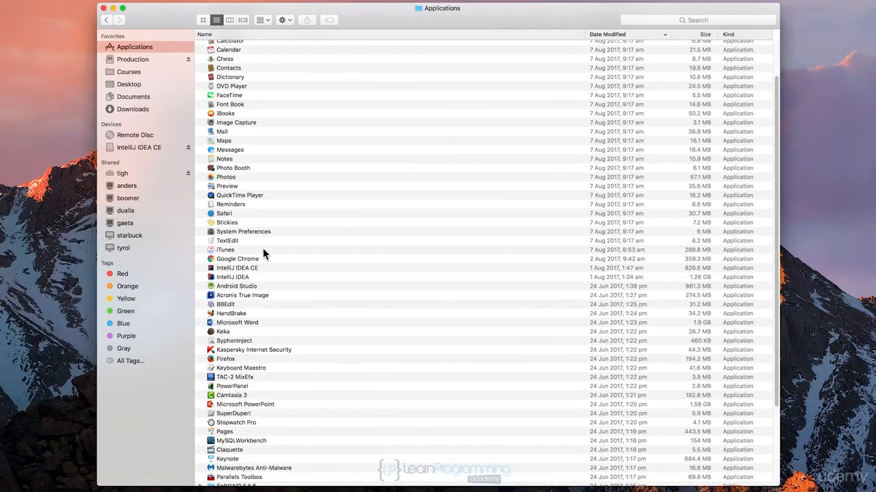
{"action": "left_click", "coordinate": [188, 148]}
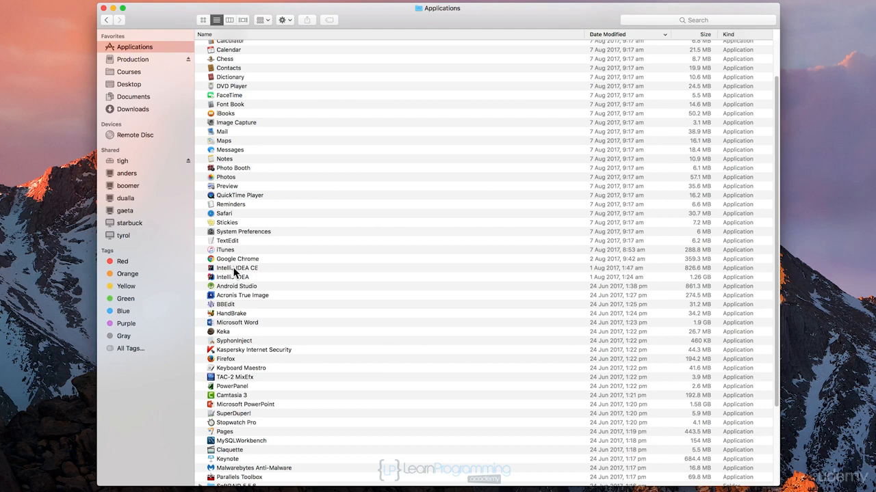
Step: Launch IntelliJ IDEA CE from the Applications folder, closing the Finder window and approving the opening of the downloaded application
{"action": "left_click", "coordinate": [234, 268]}
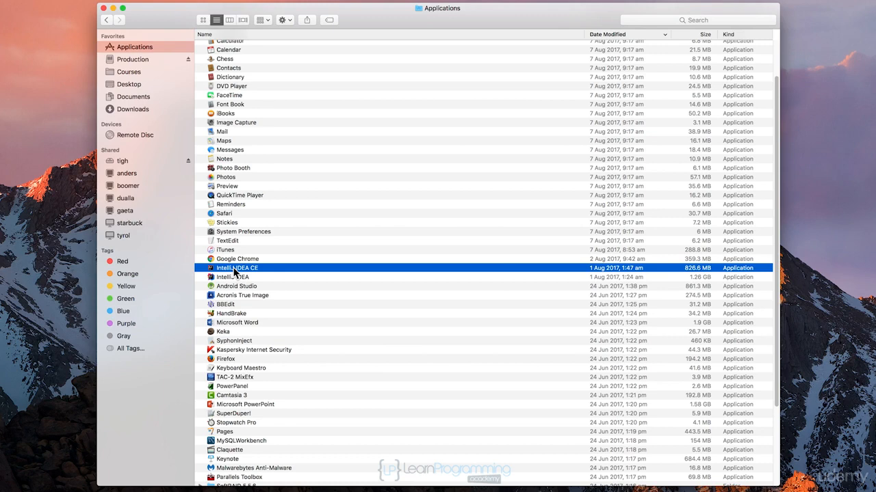
{"action": "double_click", "coordinate": [234, 270]}
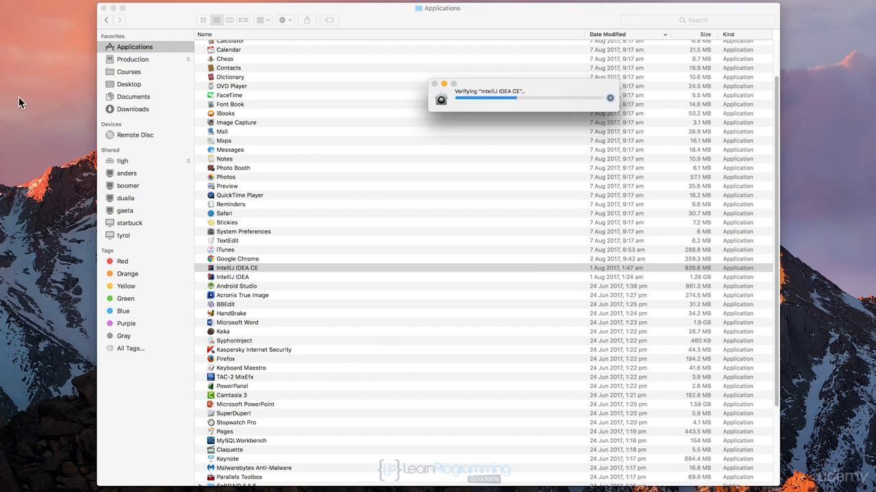
{"action": "left_click", "coordinate": [103, 8]}
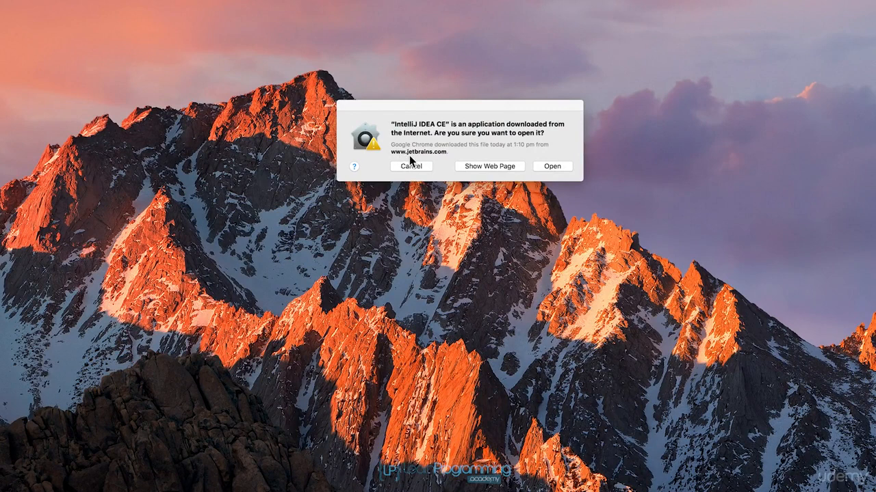
{"action": "left_click", "coordinate": [553, 166]}
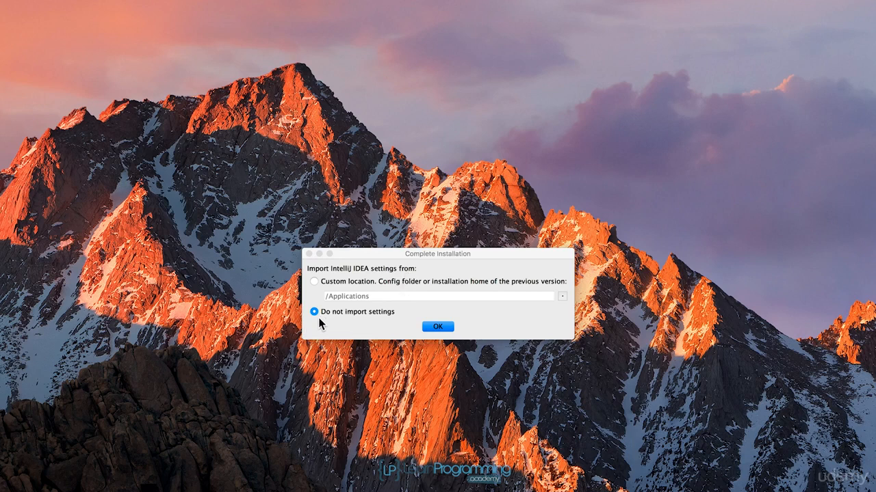
Step: Complete the installation without importing settings, and choose the Default UI theme after previewing Darcula
{"action": "left_click", "coordinate": [438, 329]}
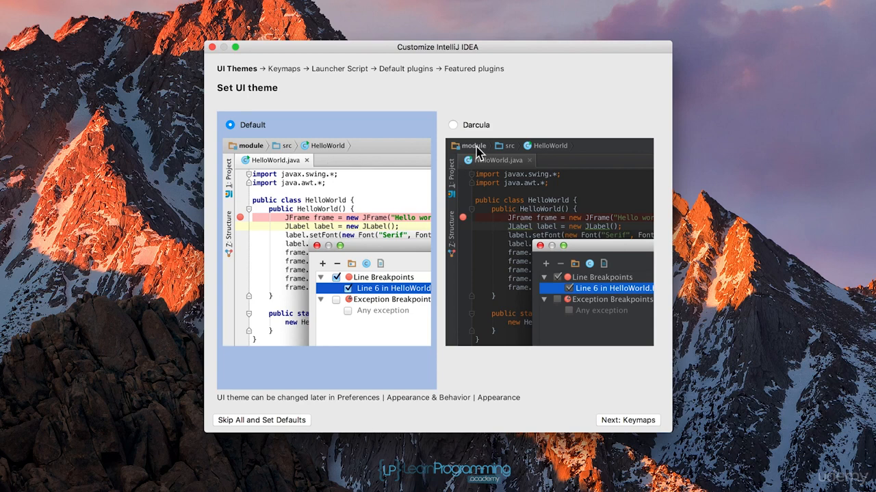
{"action": "left_click", "coordinate": [452, 126]}
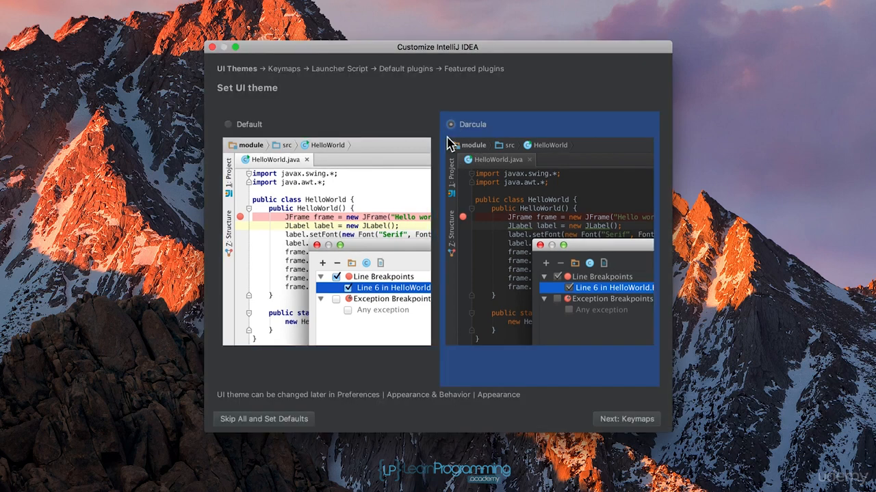
{"action": "left_click", "coordinate": [228, 126]}
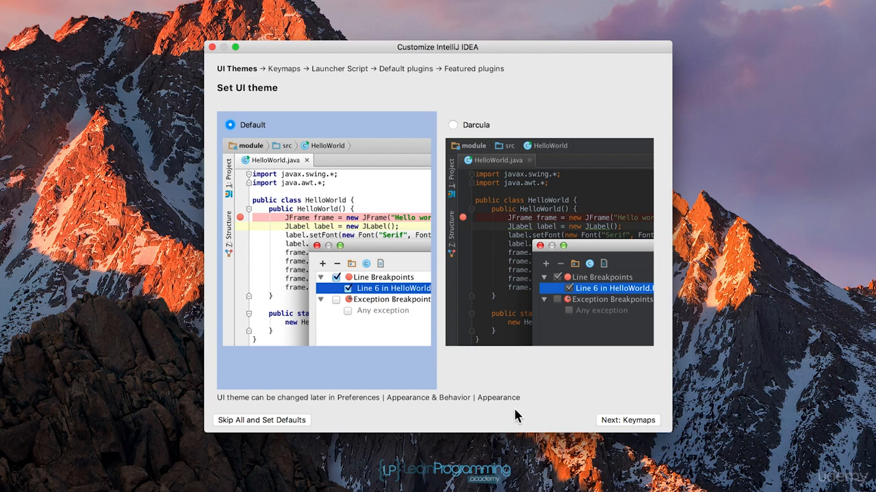
{"action": "left_click", "coordinate": [649, 422]}
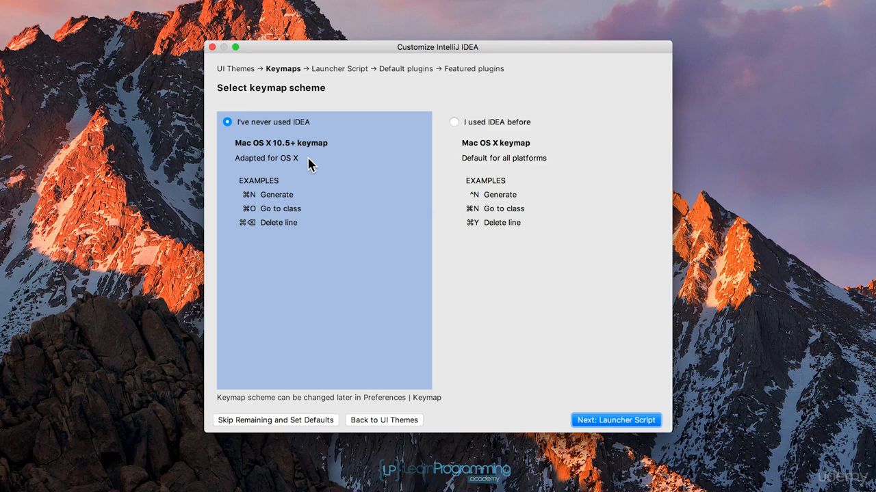
Step: Accept the Mac OS X 10.5+ keymap and enable creation of the command-line launcher script at /usr/local/bin/idea
{"action": "left_click", "coordinate": [635, 421]}
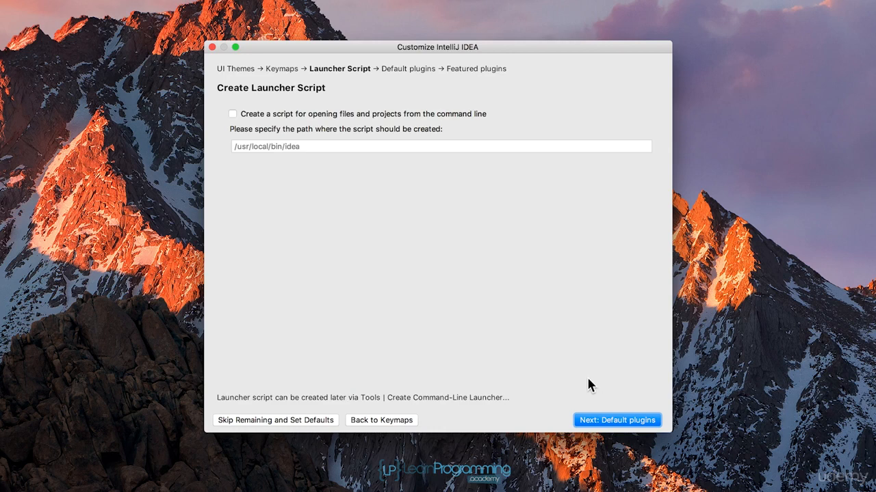
{"action": "left_click", "coordinate": [232, 114]}
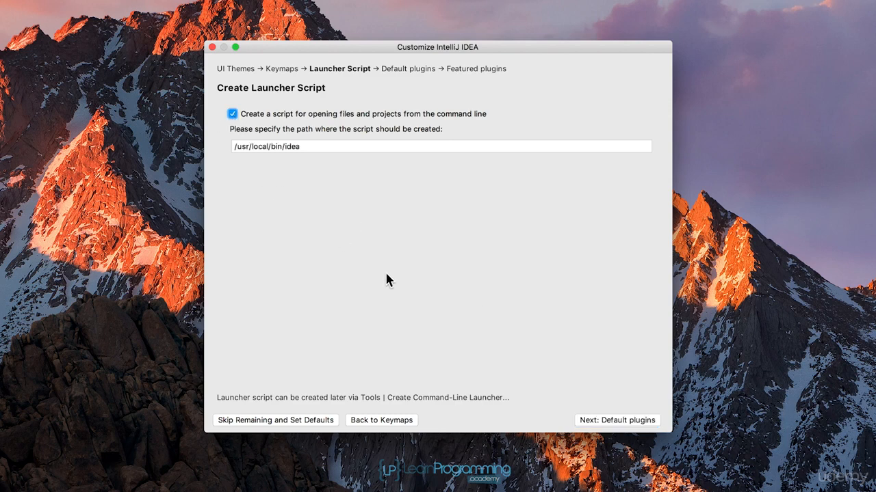
{"action": "left_click", "coordinate": [648, 421]}
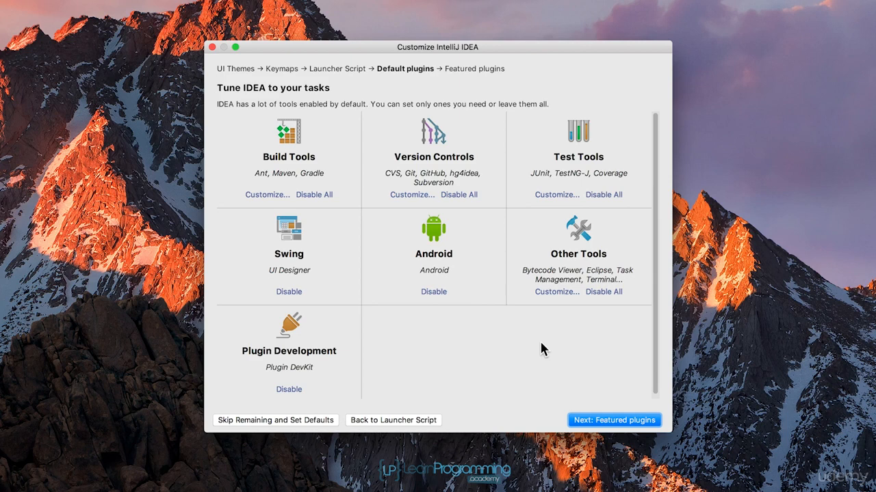
Step: Keep the default plugins, install no featured plugins, and start IntelliJ IDEA, authorising the launcher script with the account password
{"action": "left_click", "coordinate": [638, 426]}
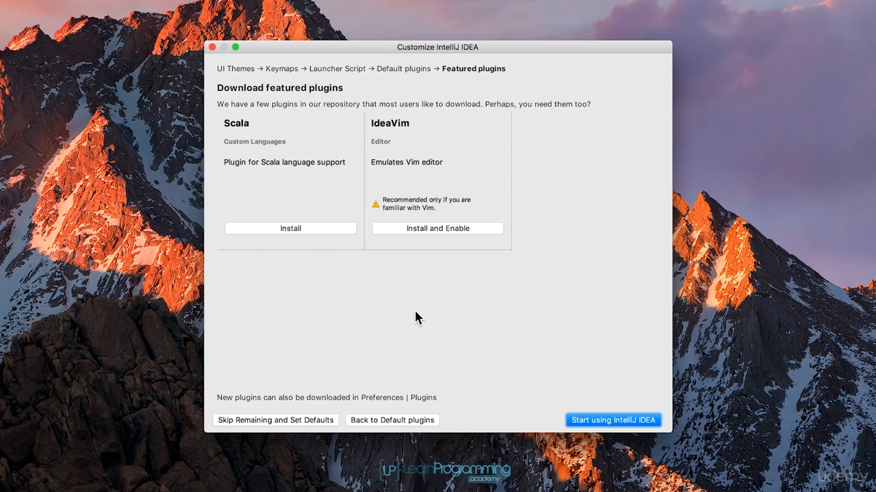
{"action": "left_click", "coordinate": [649, 423]}
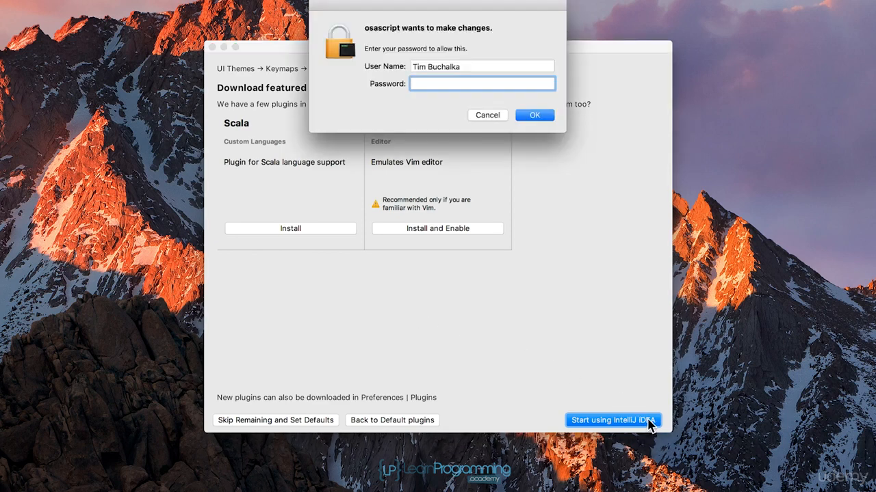
{"action": "type", "text": "********"}
{"action": "key", "text": "Return"}
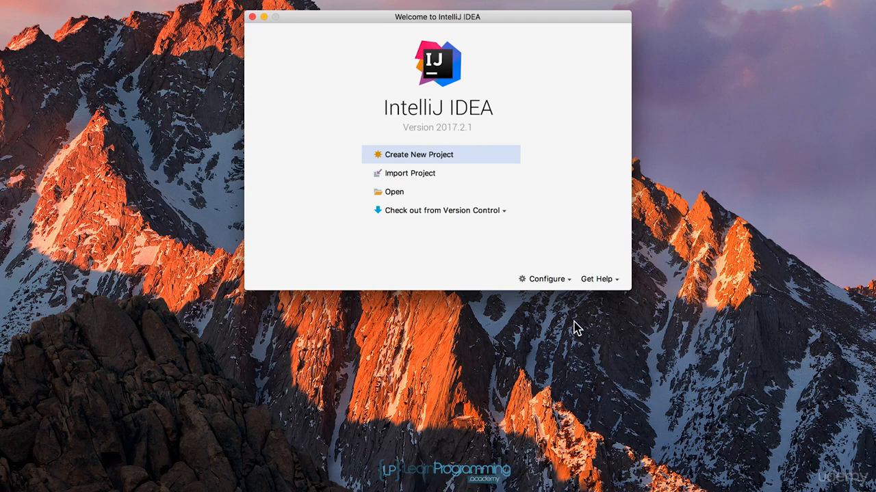
Step: Open the default Project Structure settings and check the SDKs page before returning to the Project page
{"action": "left_click", "coordinate": [560, 284]}
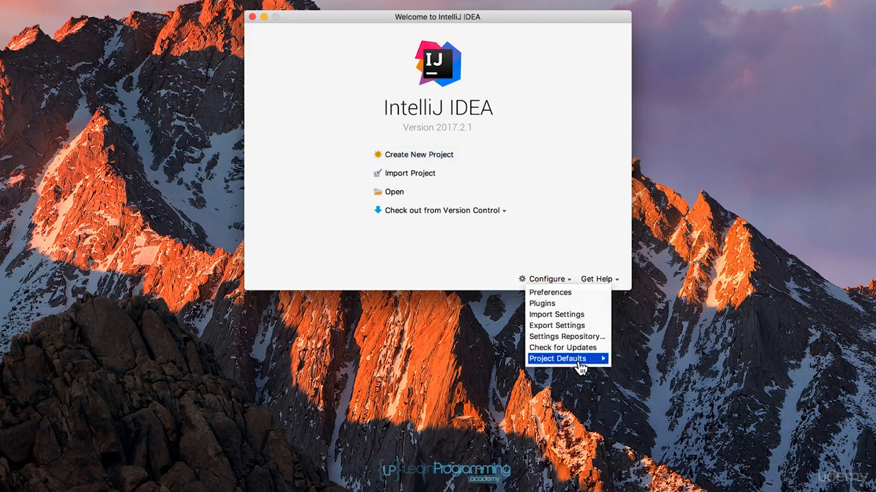
{"action": "mouse_move", "coordinate": [579, 366]}
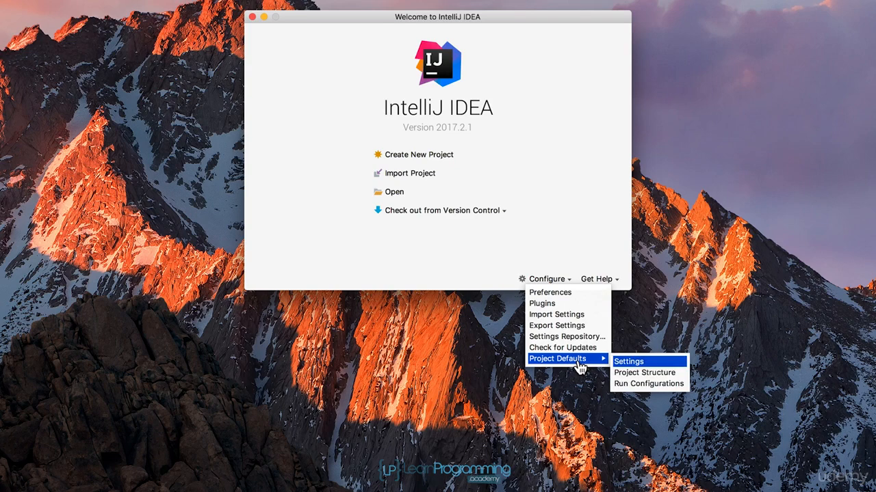
{"action": "left_click", "coordinate": [669, 374]}
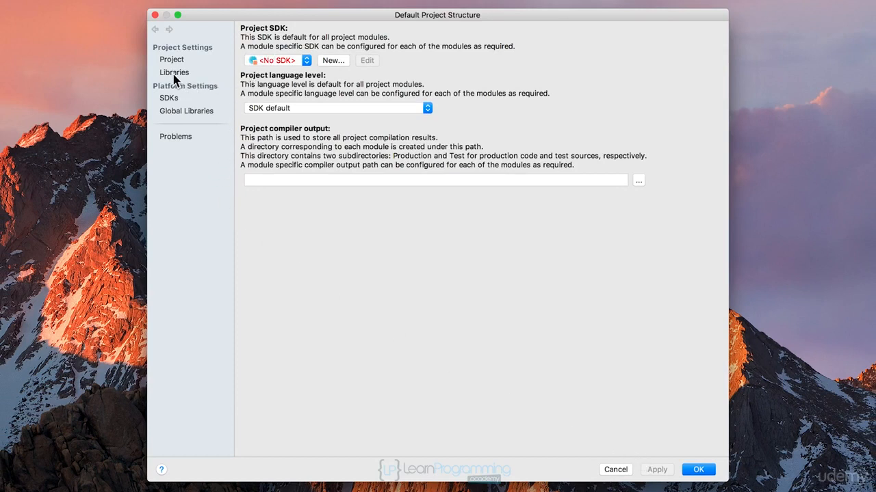
{"action": "left_click", "coordinate": [168, 99]}
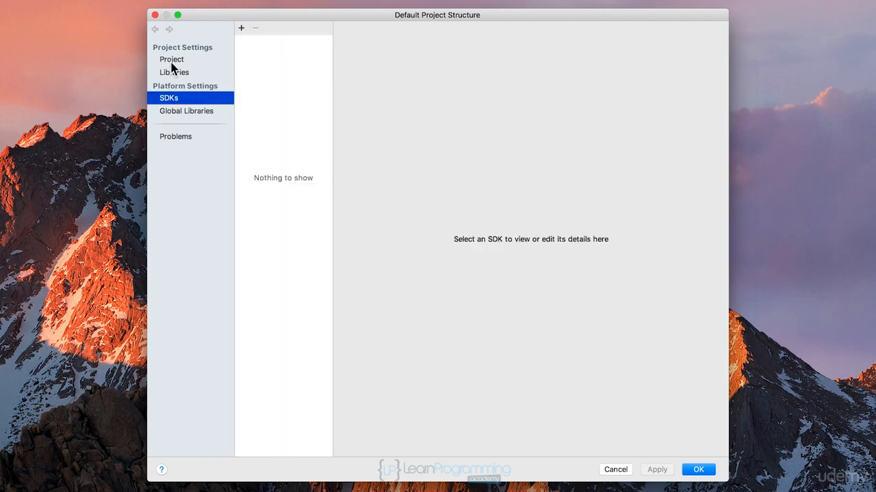
{"action": "left_click", "coordinate": [172, 63]}
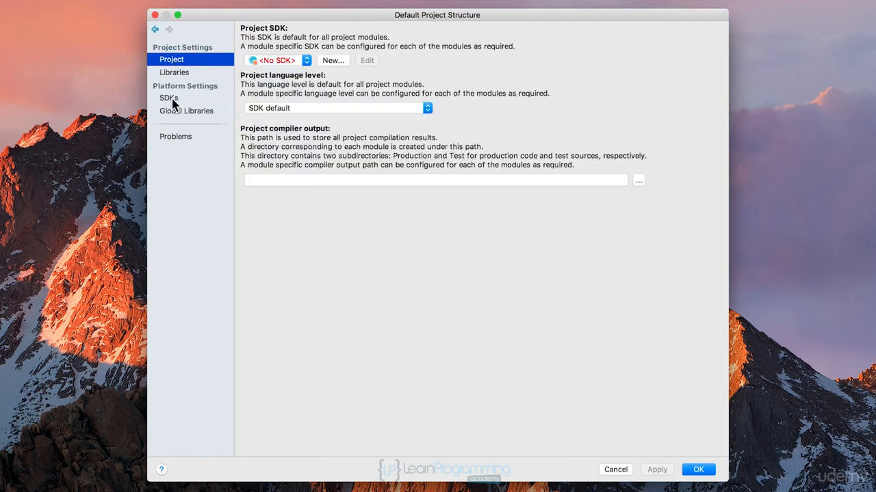
{"action": "left_click", "coordinate": [171, 101]}
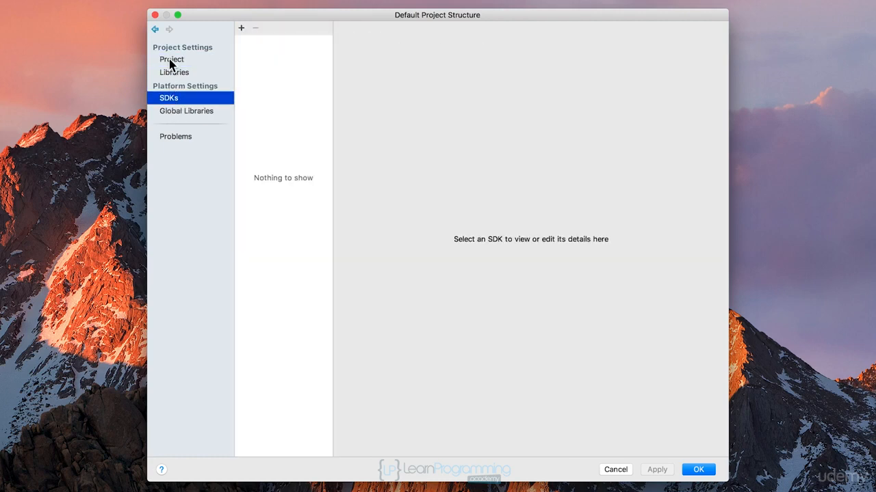
{"action": "left_click", "coordinate": [172, 61]}
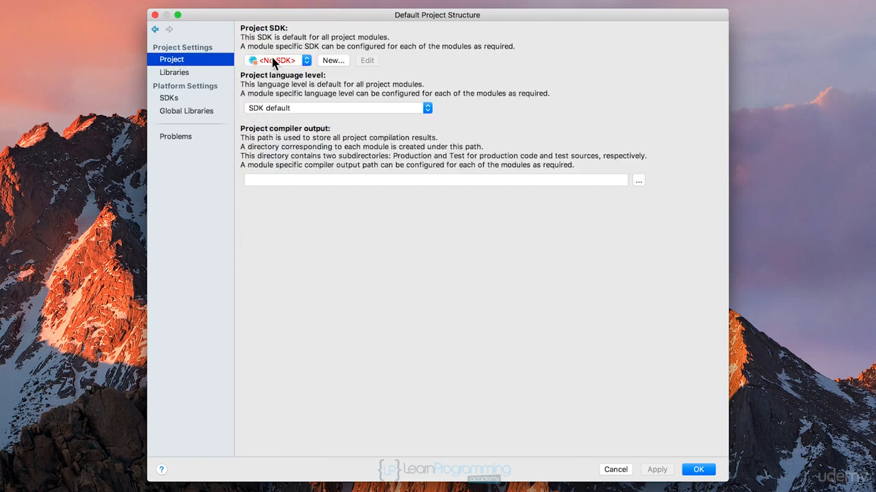
Step: Add a new JDK as the default project SDK, using the Home folder inside jdk1.8.0_144.jdk
{"action": "left_click", "coordinate": [307, 61]}
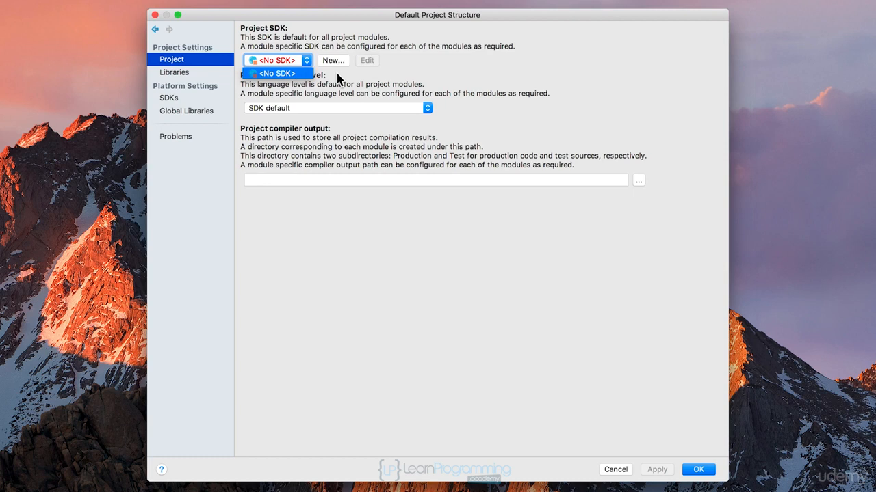
{"action": "left_click", "coordinate": [336, 79]}
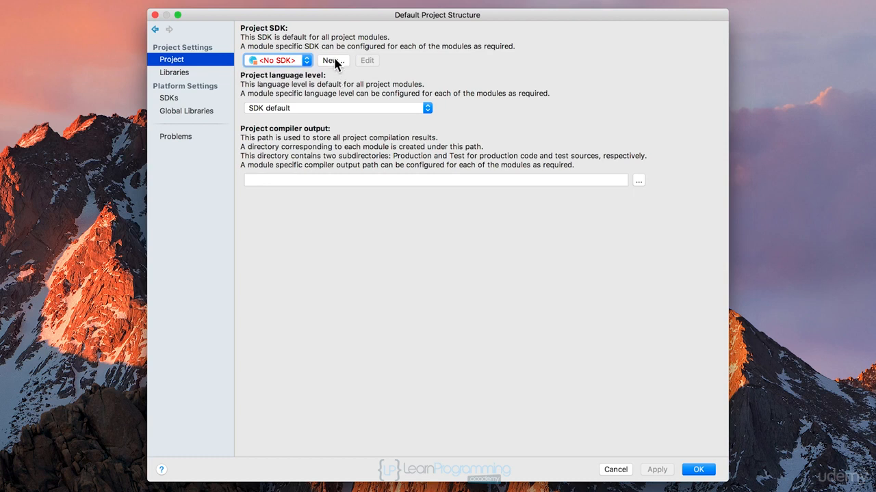
{"action": "left_click", "coordinate": [334, 61]}
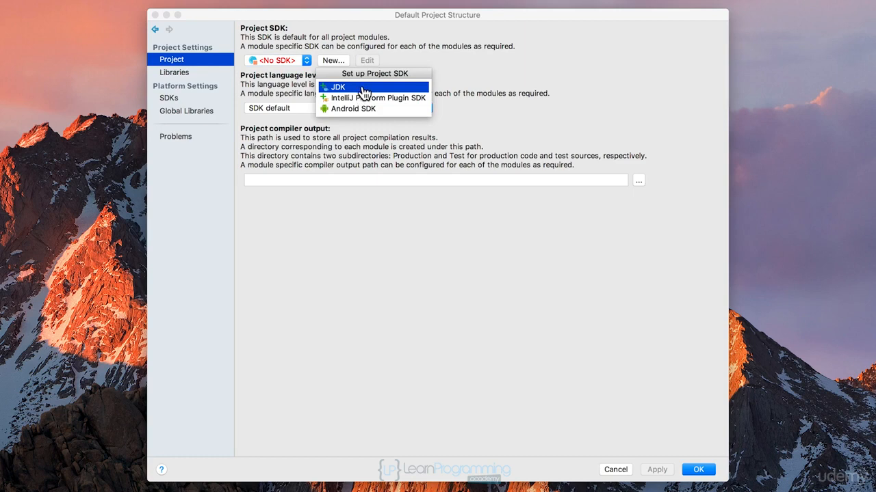
{"action": "left_click", "coordinate": [365, 88]}
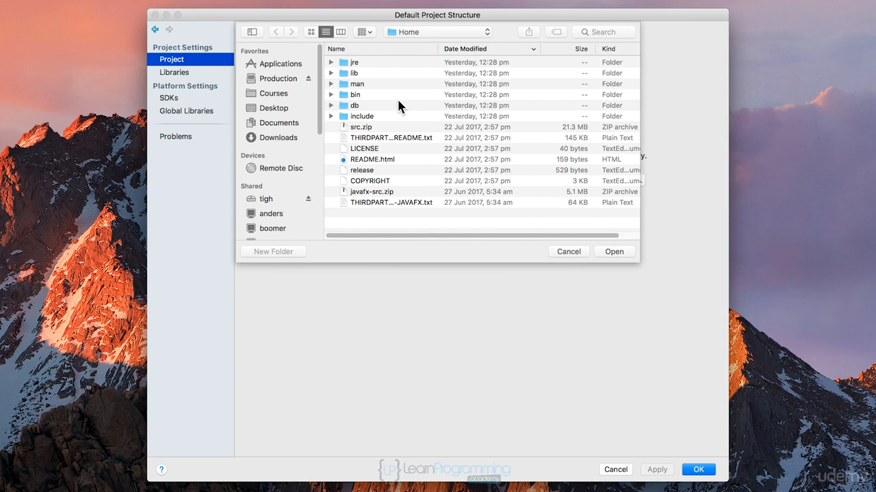
{"action": "left_click", "coordinate": [471, 32]}
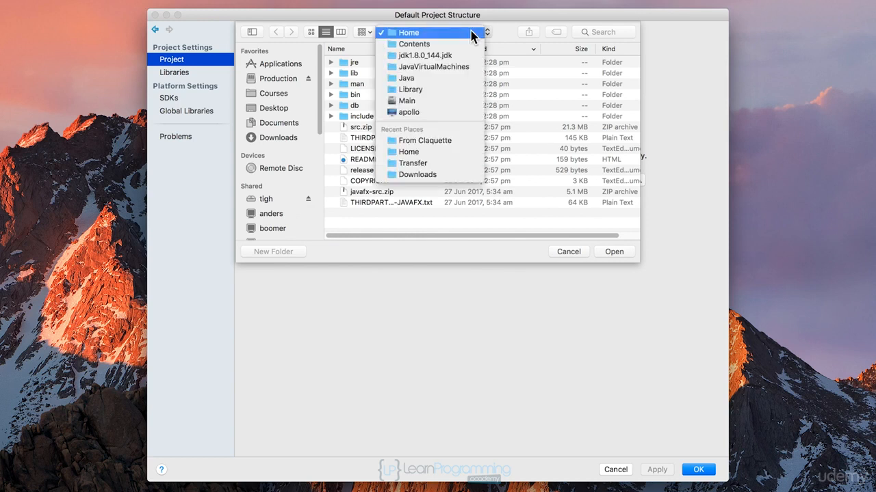
{"action": "left_click", "coordinate": [411, 32]}
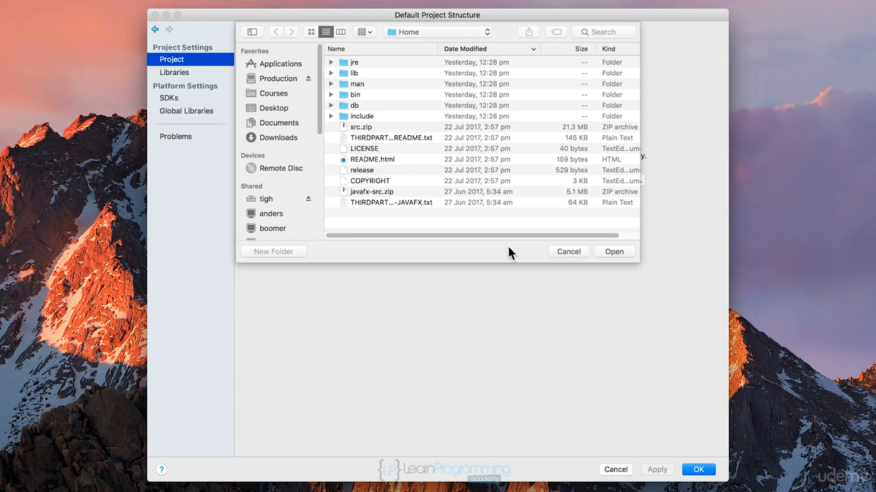
{"action": "left_click", "coordinate": [615, 253]}
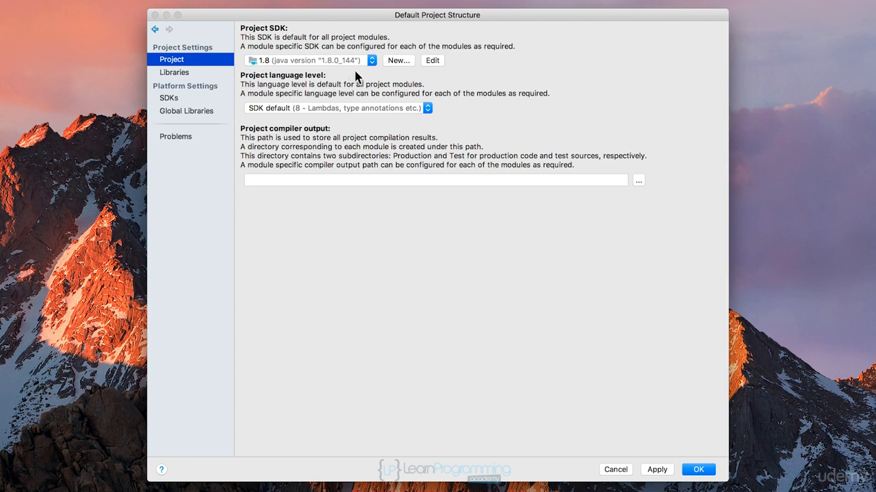
Step: Keep 1.8 as the project SDK and SDK default (8 - Lambdas, type annotations etc.) as the language level, and save the project structure
{"action": "left_click", "coordinate": [369, 62]}
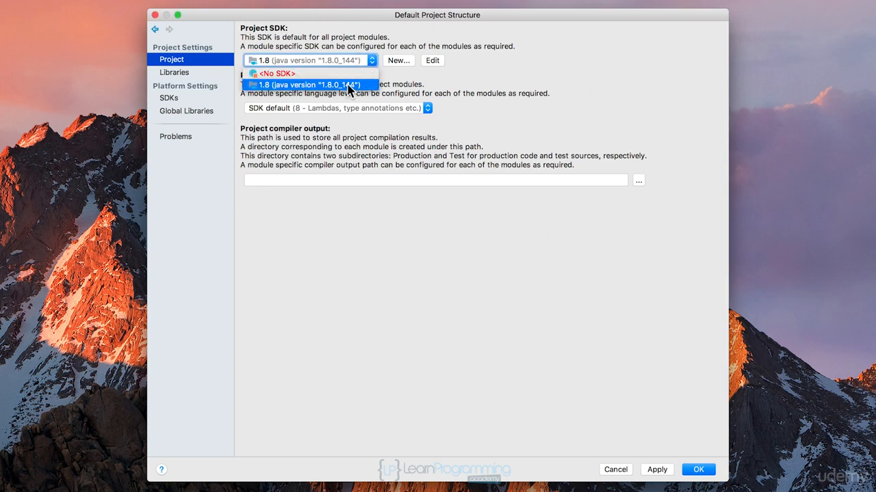
{"action": "left_click", "coordinate": [350, 90]}
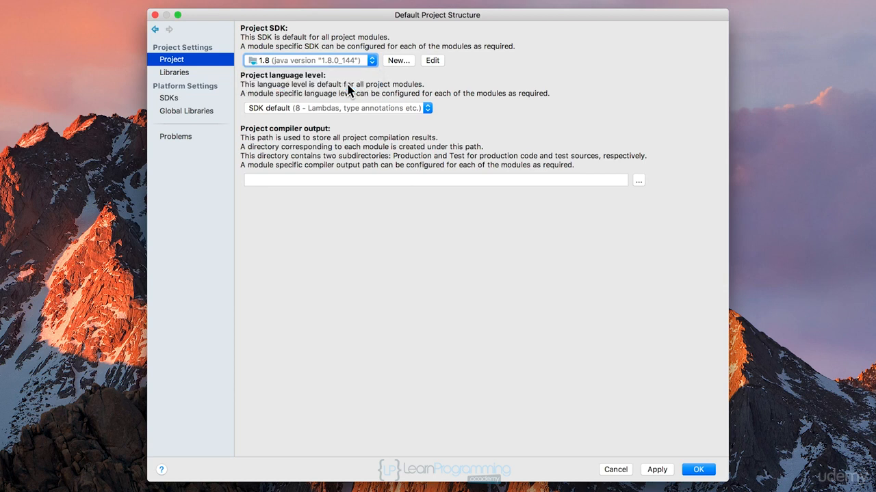
{"action": "left_click", "coordinate": [427, 109]}
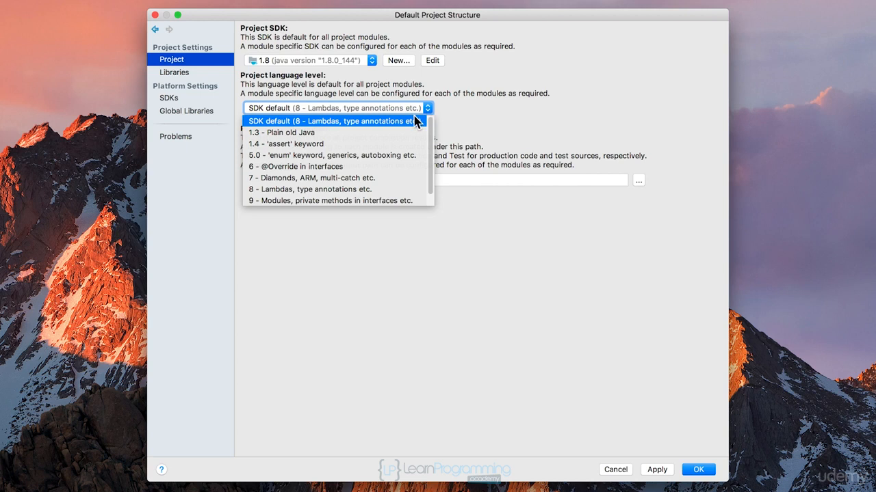
{"action": "left_click", "coordinate": [413, 121]}
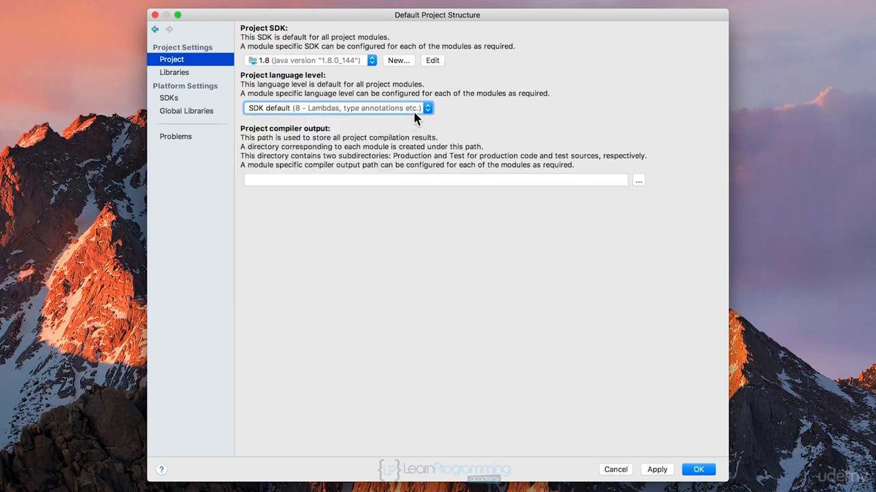
{"action": "left_click", "coordinate": [416, 110]}
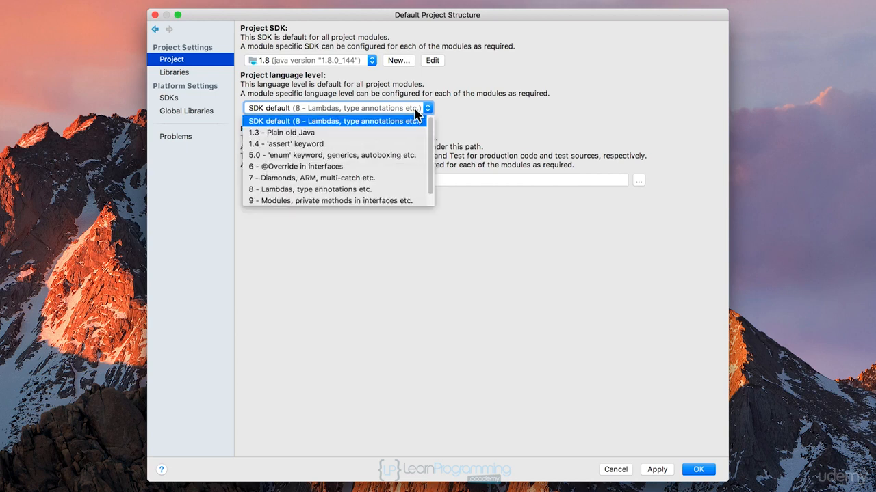
{"action": "left_click", "coordinate": [470, 111]}
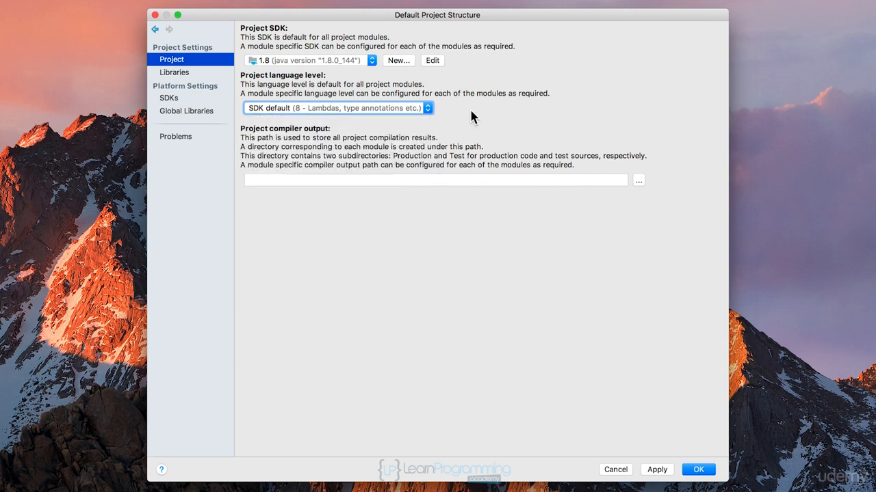
{"action": "left_click", "coordinate": [696, 470]}
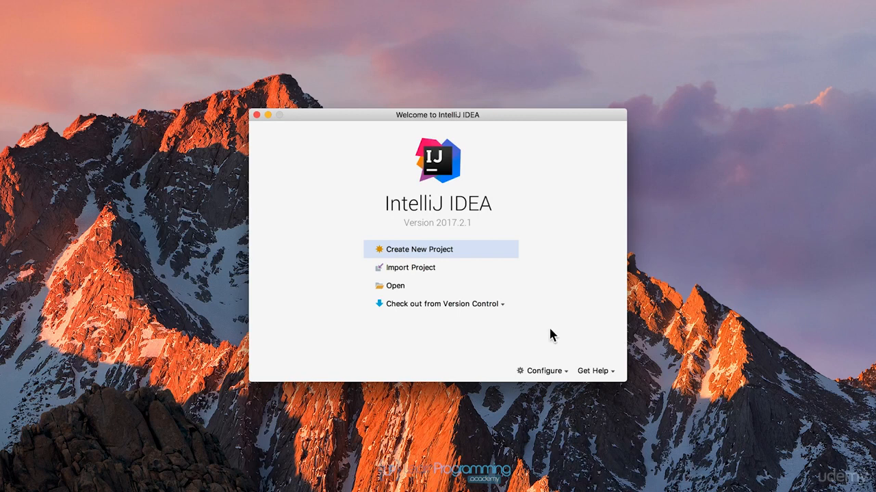
Step: In the default preferences for the editor's Auto Import, enable adding unambiguous imports and optimizing imports on the fly, and apply them
{"action": "left_click", "coordinate": [546, 370]}
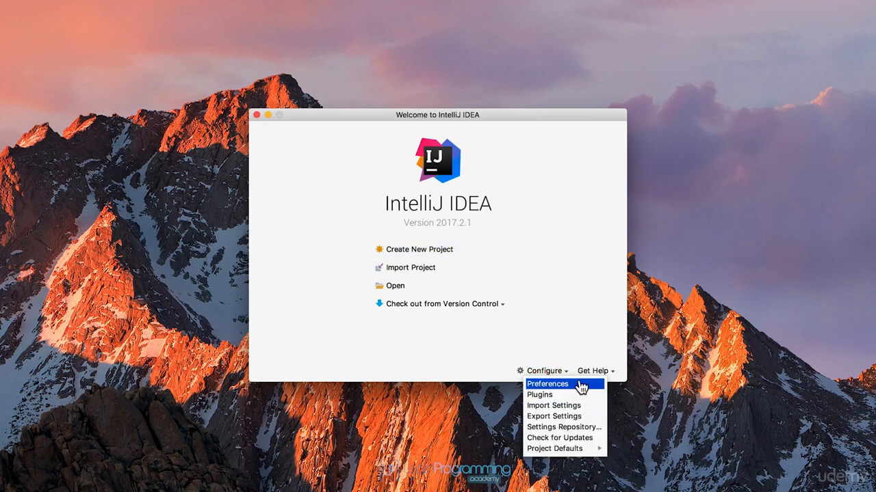
{"action": "left_click", "coordinate": [581, 387]}
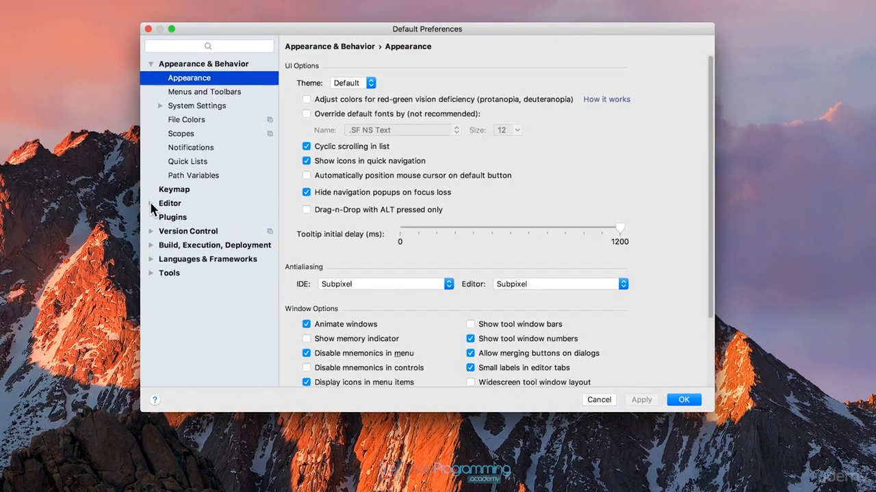
{"action": "left_click", "coordinate": [151, 206]}
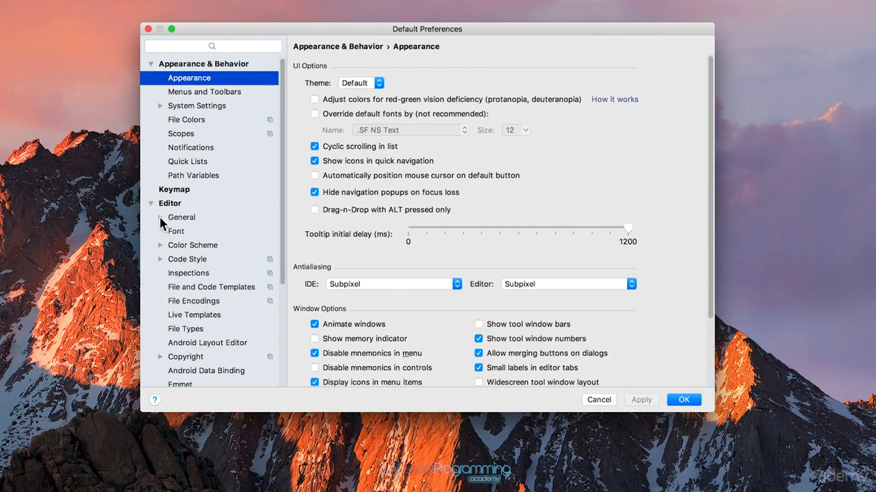
{"action": "left_click", "coordinate": [160, 217]}
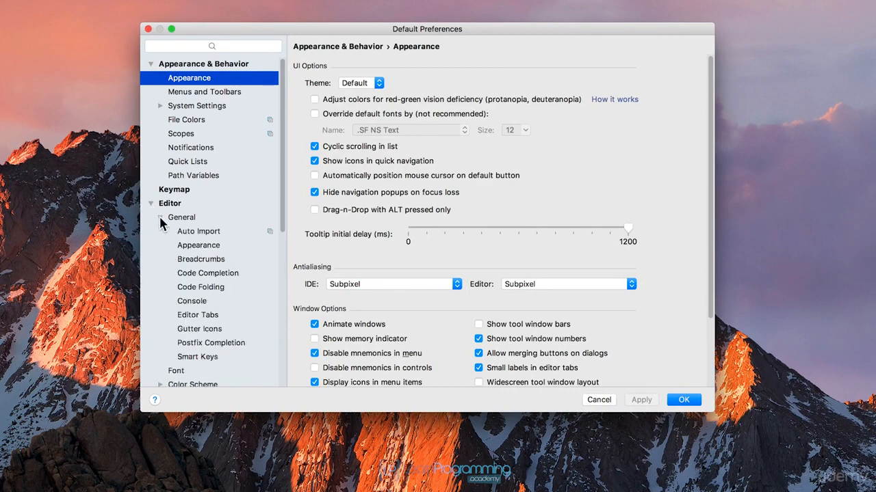
{"action": "left_click", "coordinate": [200, 233]}
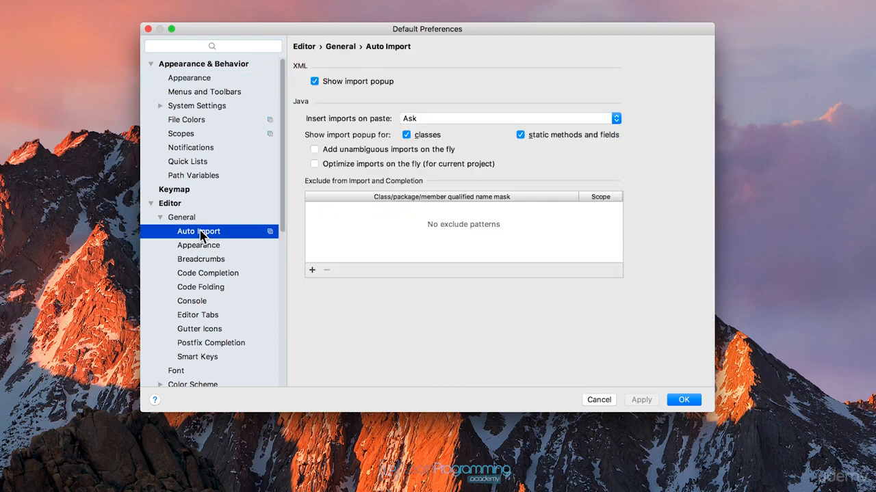
{"action": "left_click", "coordinate": [315, 150]}
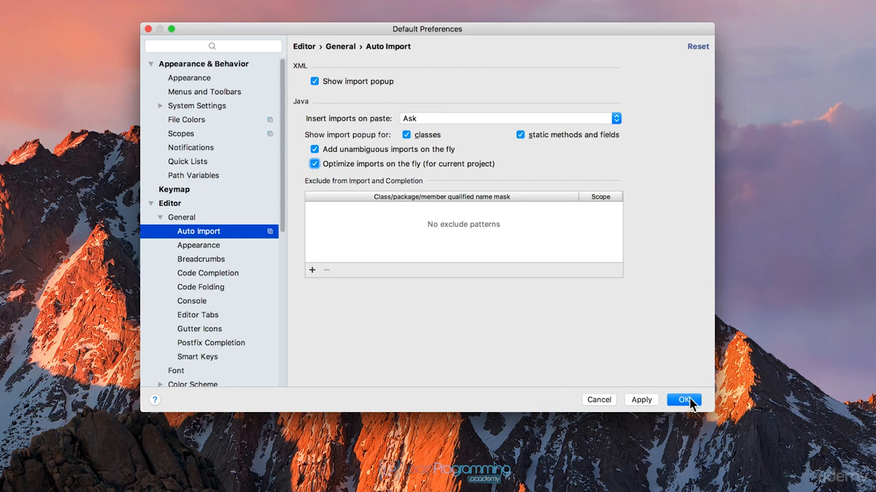
{"action": "left_click", "coordinate": [639, 401]}
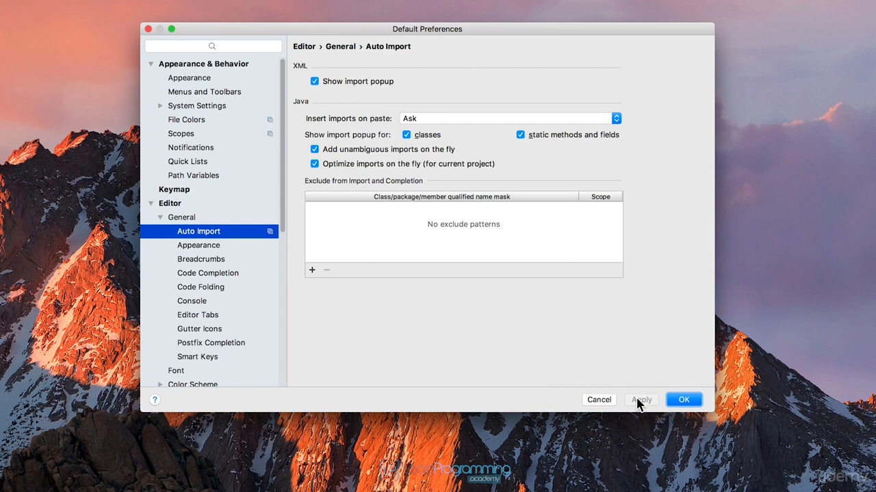
Step: Review the editor's general Appearance settings and close the preferences with the settings accepted
{"action": "left_click", "coordinate": [199, 246]}
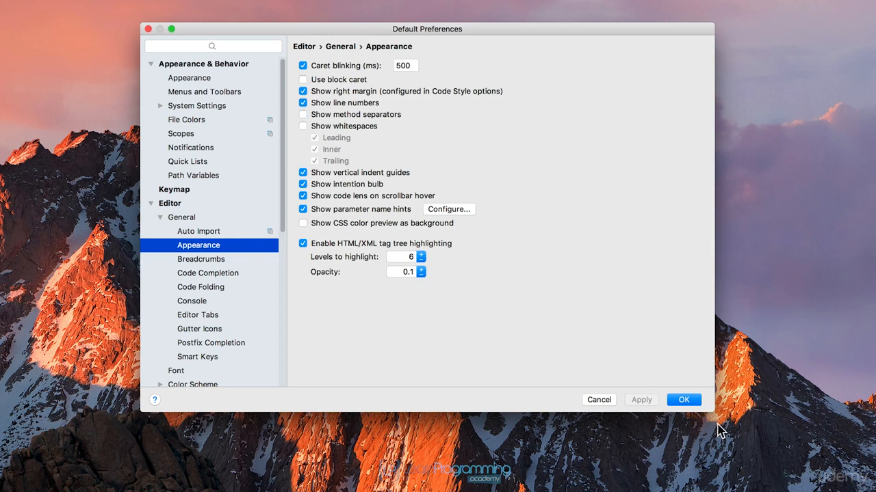
{"action": "left_click", "coordinate": [683, 402]}
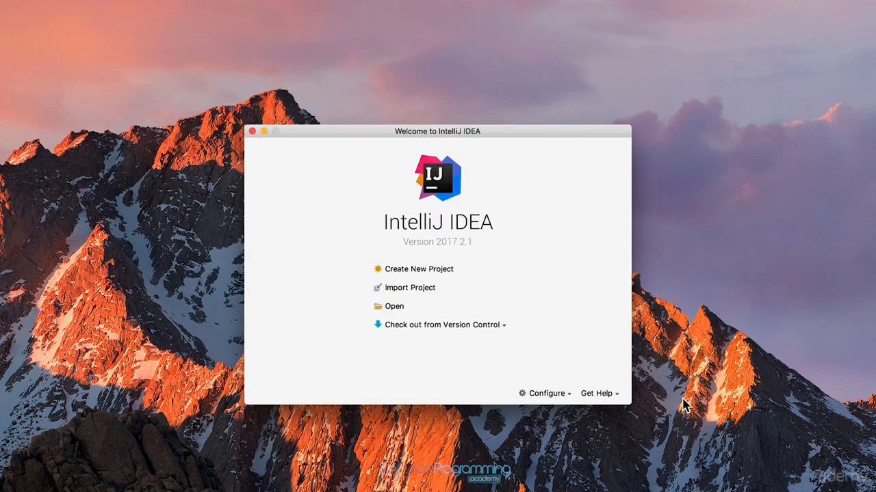